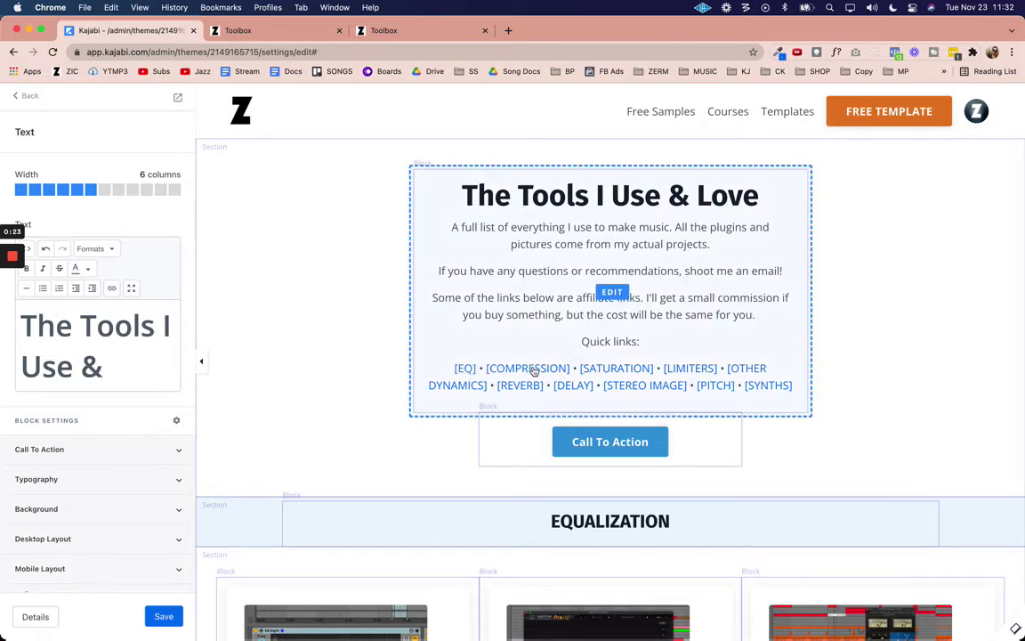
Open the settings of the Call To Action button below the quick links.
{"action": "scroll", "coordinate": [533, 370], "scroll_direction": "down", "scroll_amount": 10}
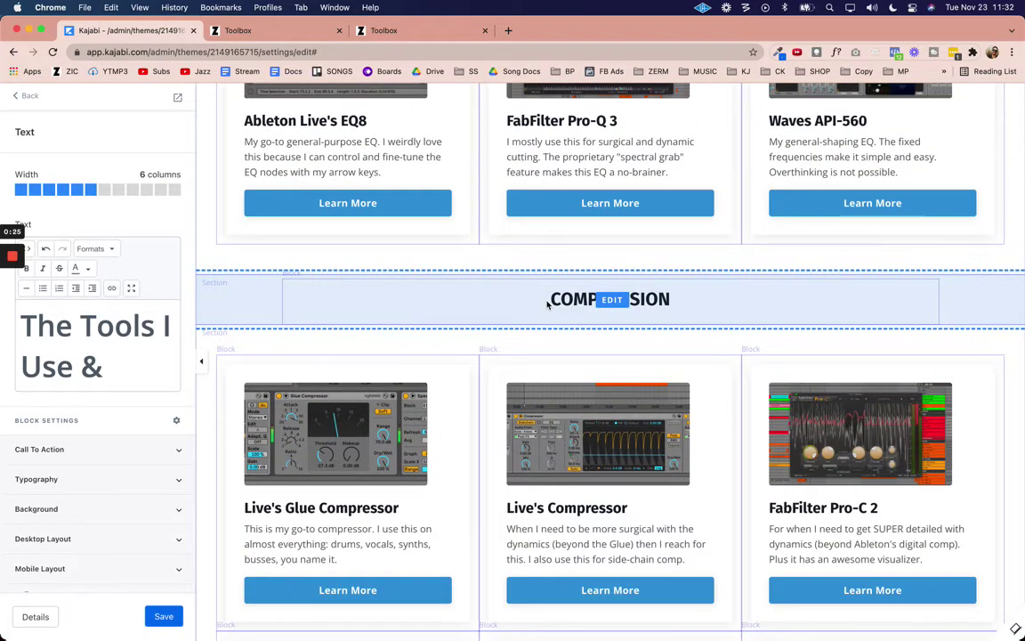
{"action": "scroll", "coordinate": [547, 304], "scroll_direction": "up", "scroll_amount": 10}
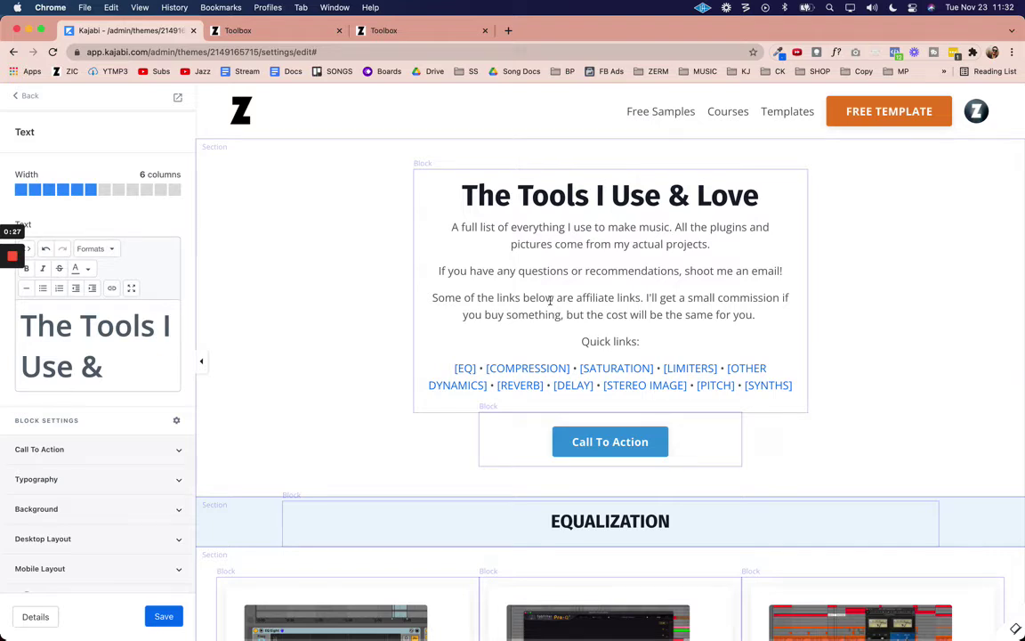
{"action": "left_click", "coordinate": [323, 304]}
{"action": "left_click", "coordinate": [494, 438]}
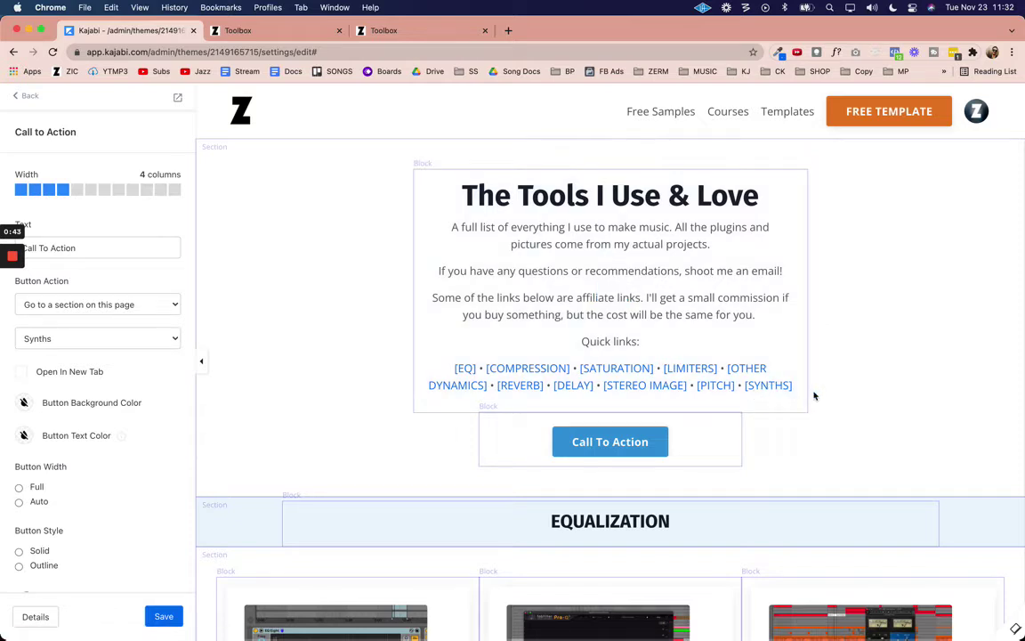
{"action": "left_click", "coordinate": [597, 445]}
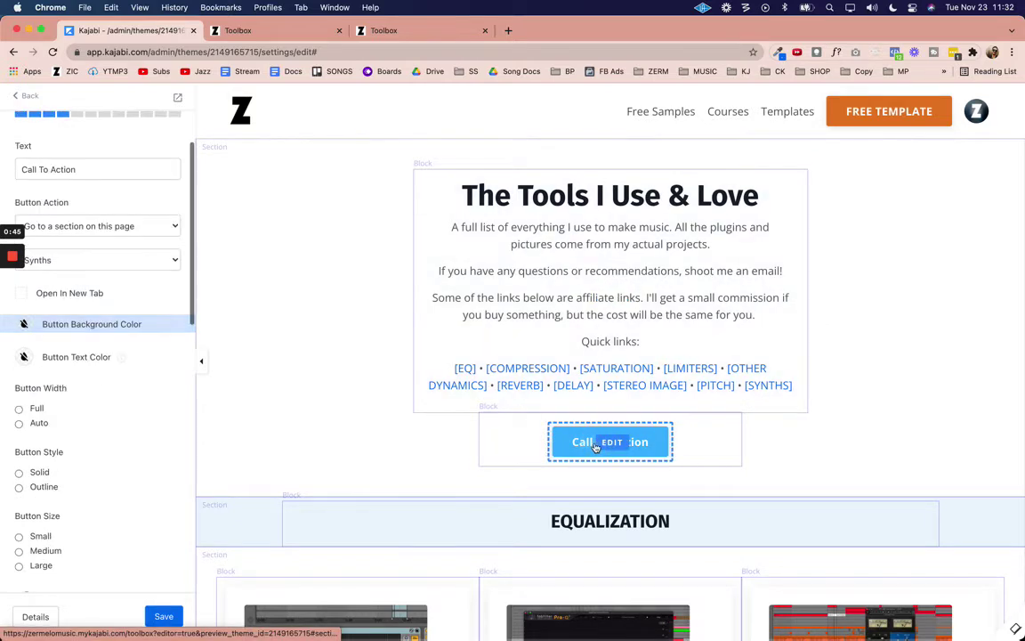
Set the Call To Action button to go to the Analysis section on this page and save the page.
{"action": "left_click", "coordinate": [111, 261]}
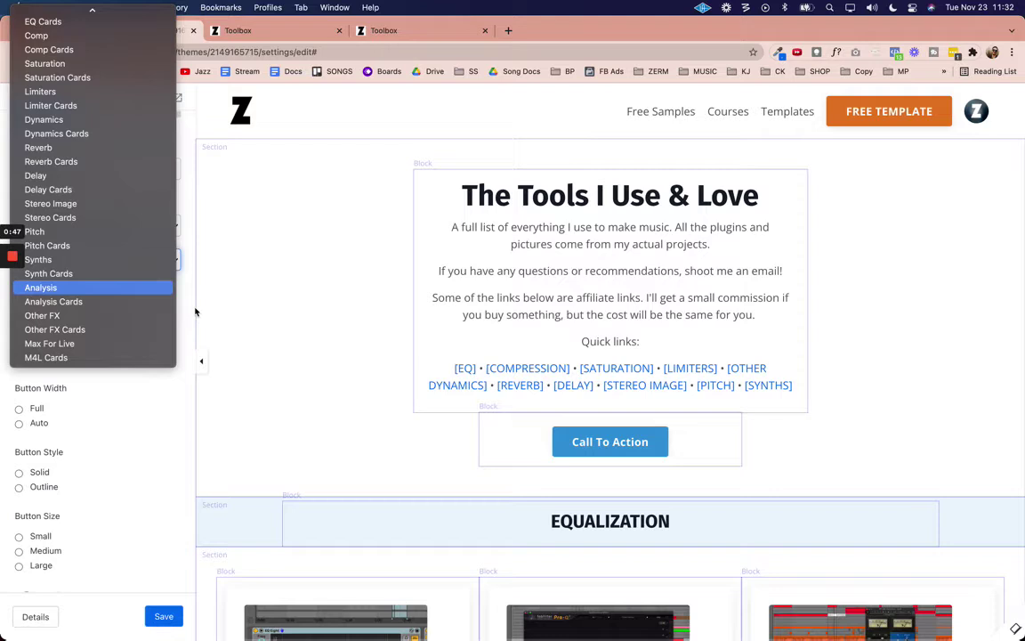
{"action": "left_click", "coordinate": [114, 396]}
{"action": "scroll", "coordinate": [121, 287], "scroll_direction": "up", "scroll_amount": 2}
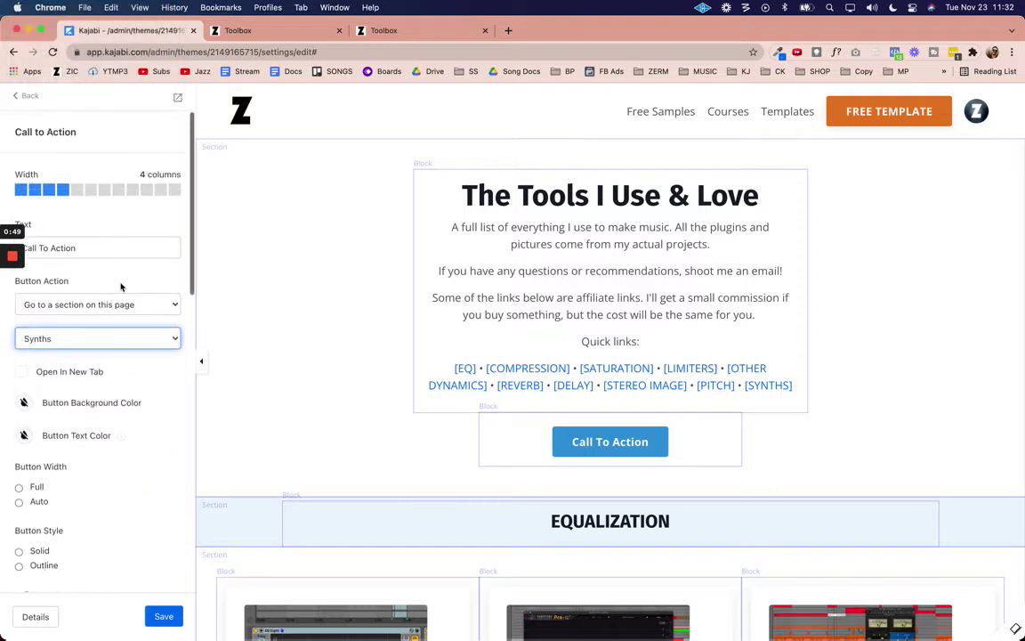
{"action": "left_click", "coordinate": [91, 304]}
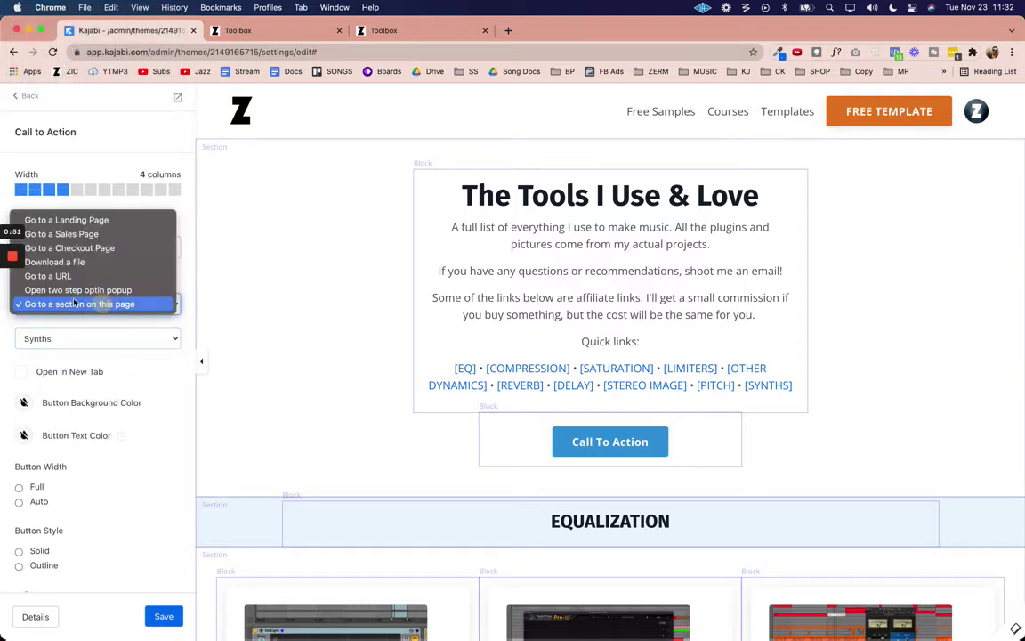
{"action": "left_click", "coordinate": [93, 306]}
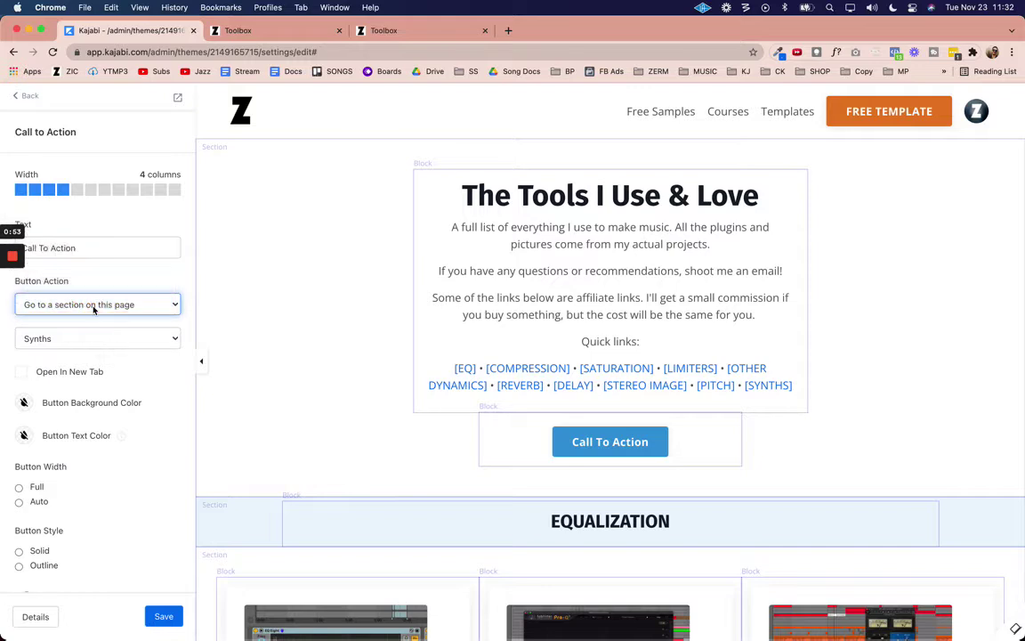
{"action": "left_click", "coordinate": [77, 338]}
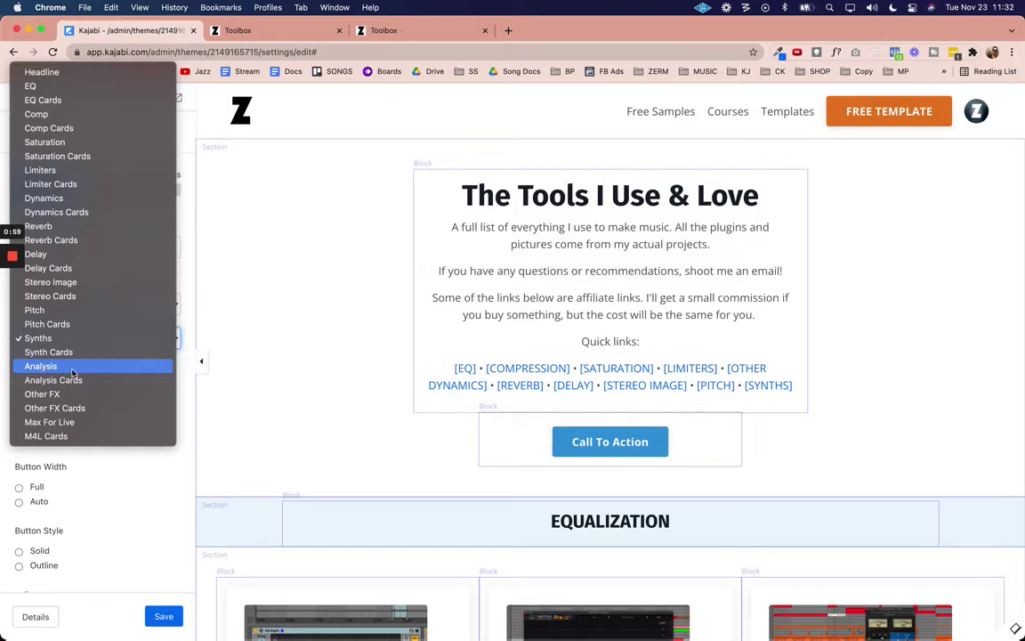
{"action": "left_click", "coordinate": [47, 367]}
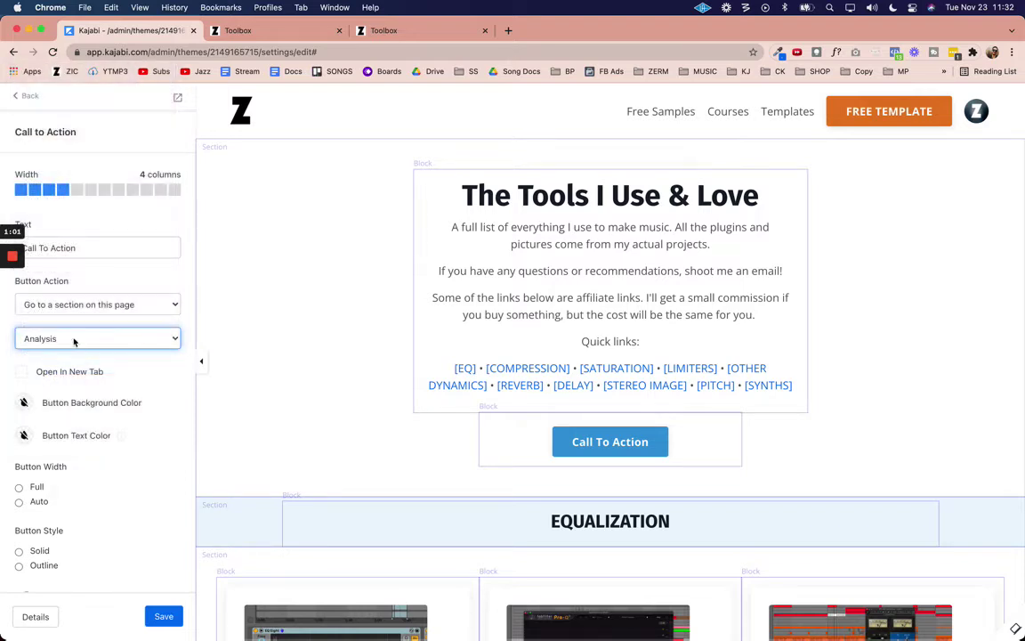
{"action": "left_click", "coordinate": [163, 616]}
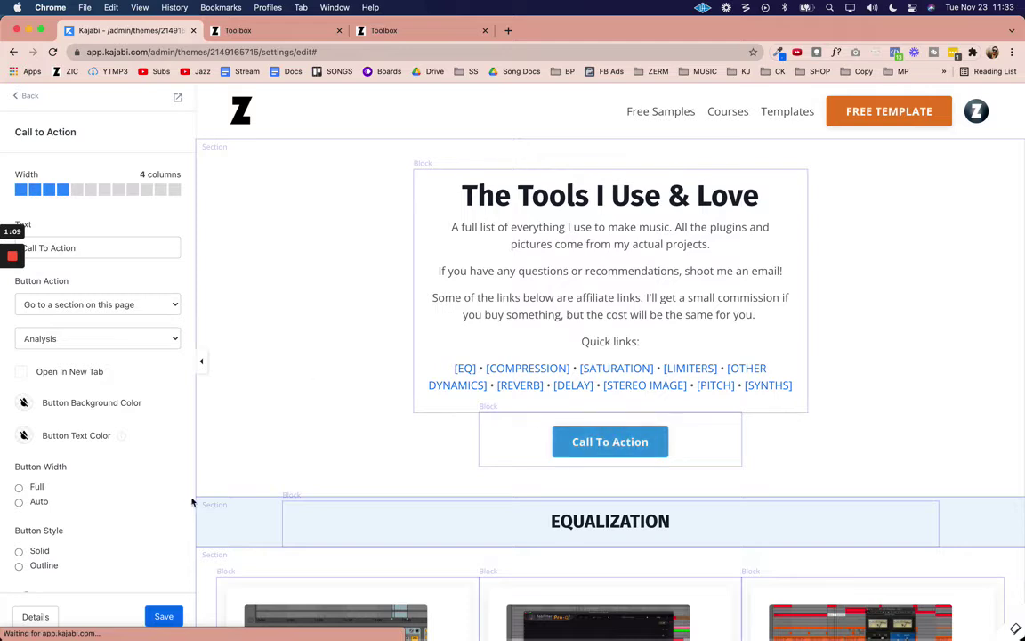
Reload the published Toolbox page in the incognito window.
{"action": "key", "text": "super+grave"}
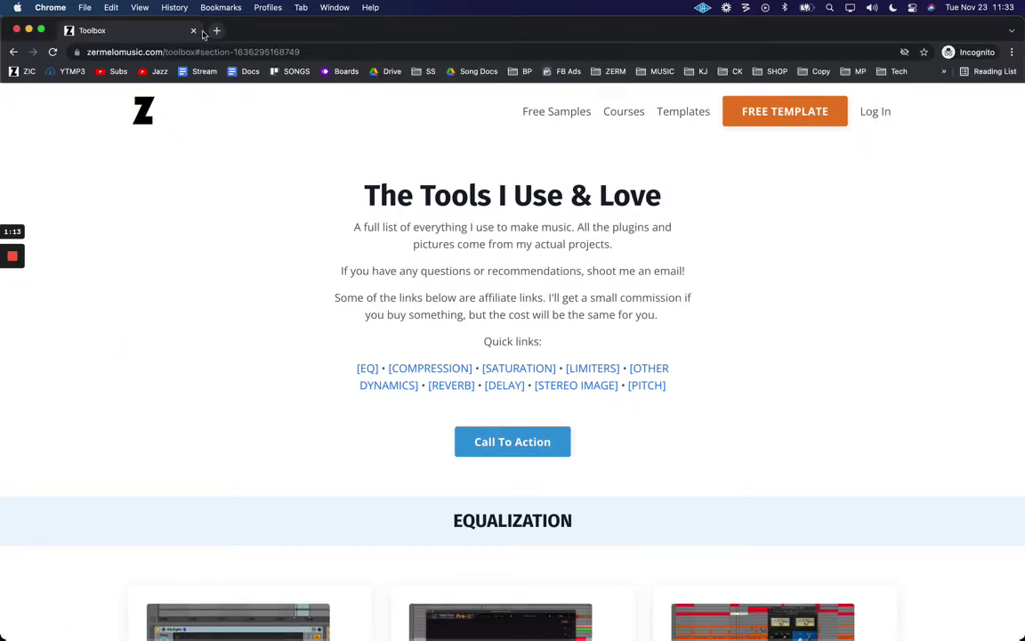
{"action": "key", "text": "super+grave"}
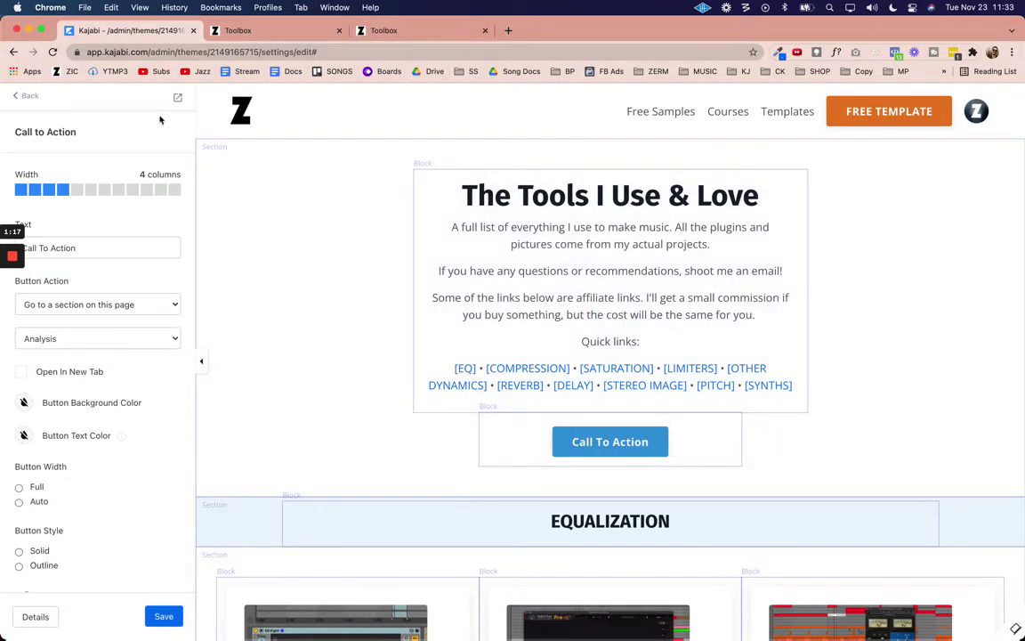
{"action": "left_click", "coordinate": [176, 97]}
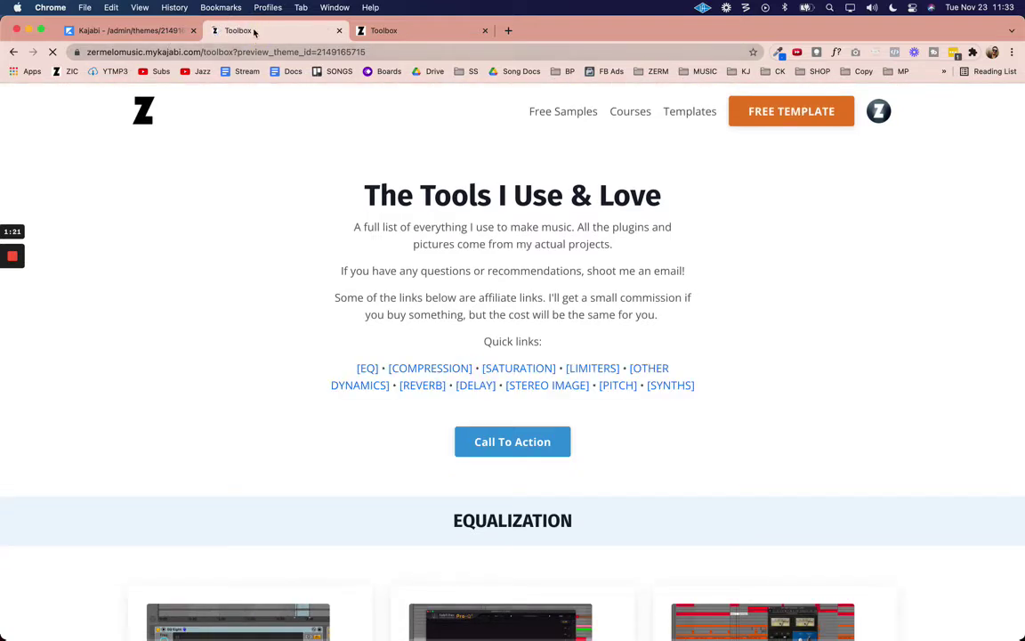
{"action": "key", "text": "super+grave"}
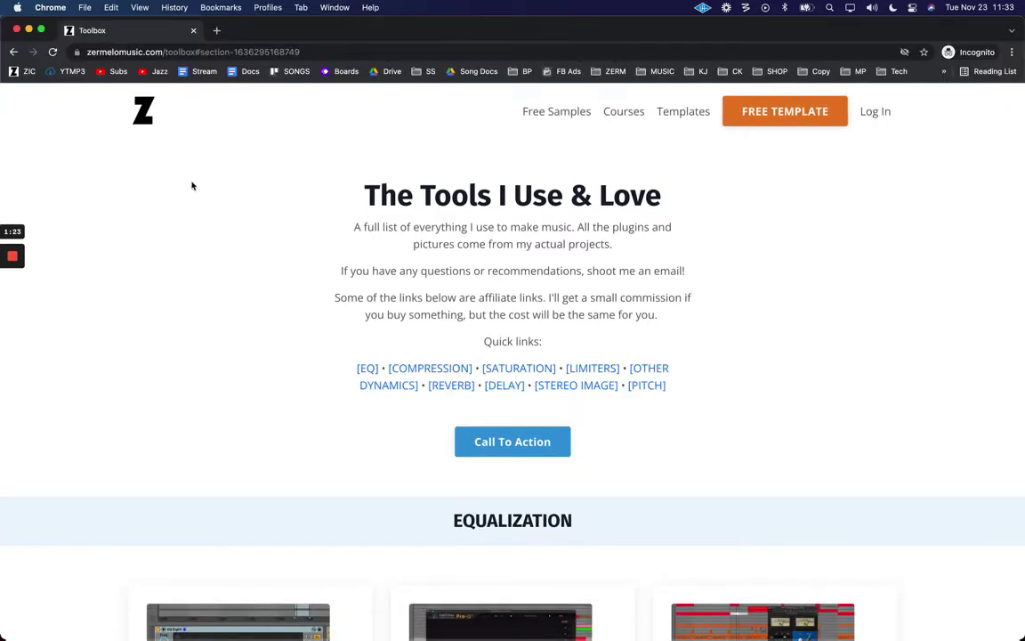
{"action": "left_click", "coordinate": [204, 233]}
{"action": "key", "text": "super+r"}
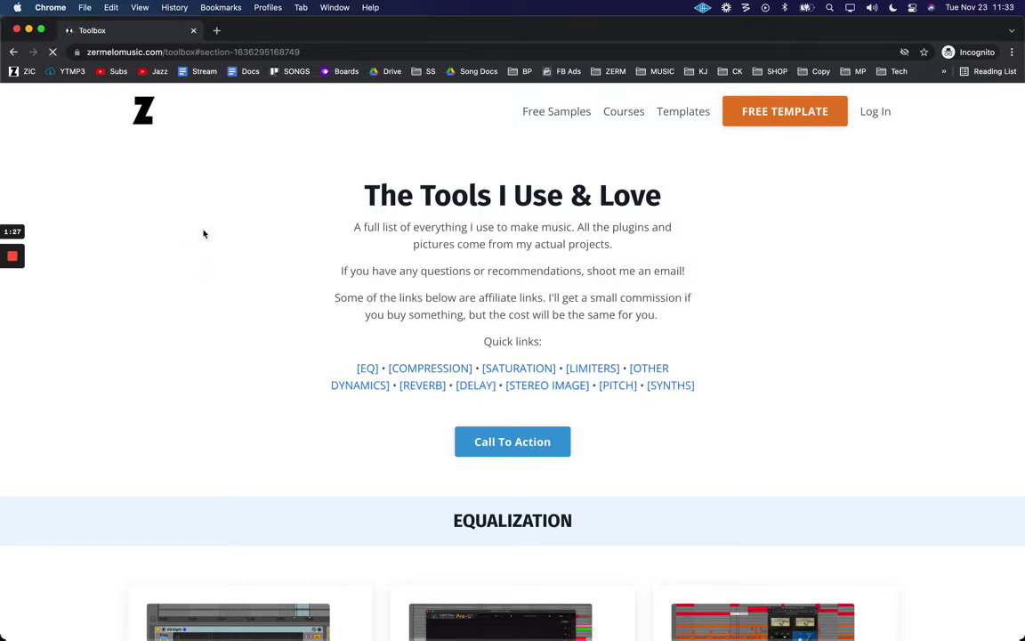
Test where the Call To Action button leads on the published page and return to the top.
{"action": "left_click", "coordinate": [167, 238]}
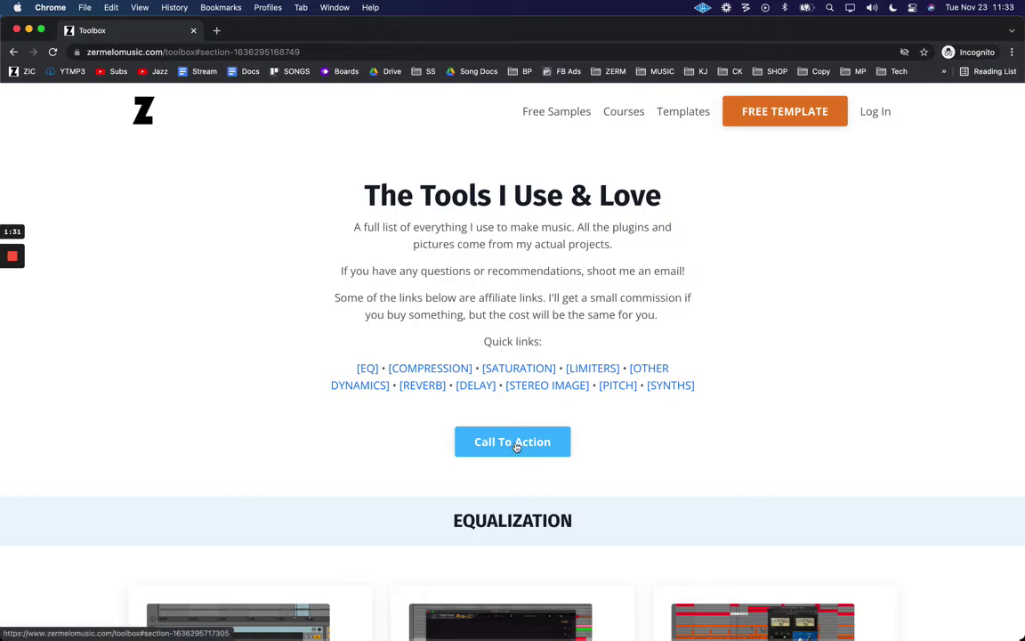
{"action": "scroll", "coordinate": [513, 445], "scroll_direction": "down", "scroll_amount": 20}
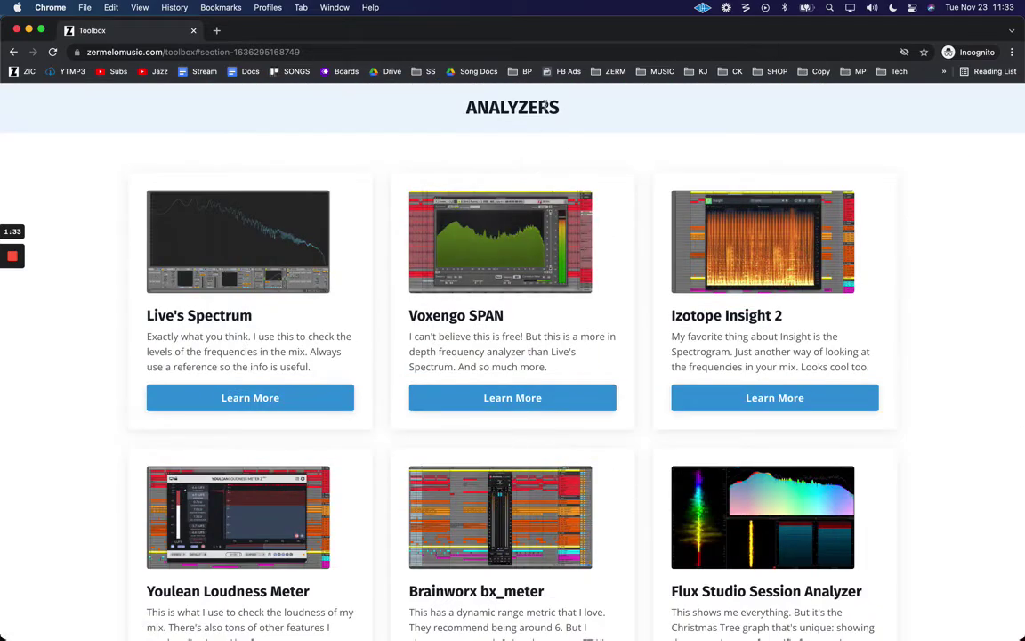
{"action": "scroll", "coordinate": [578, 114], "scroll_direction": "up", "scroll_amount": 20}
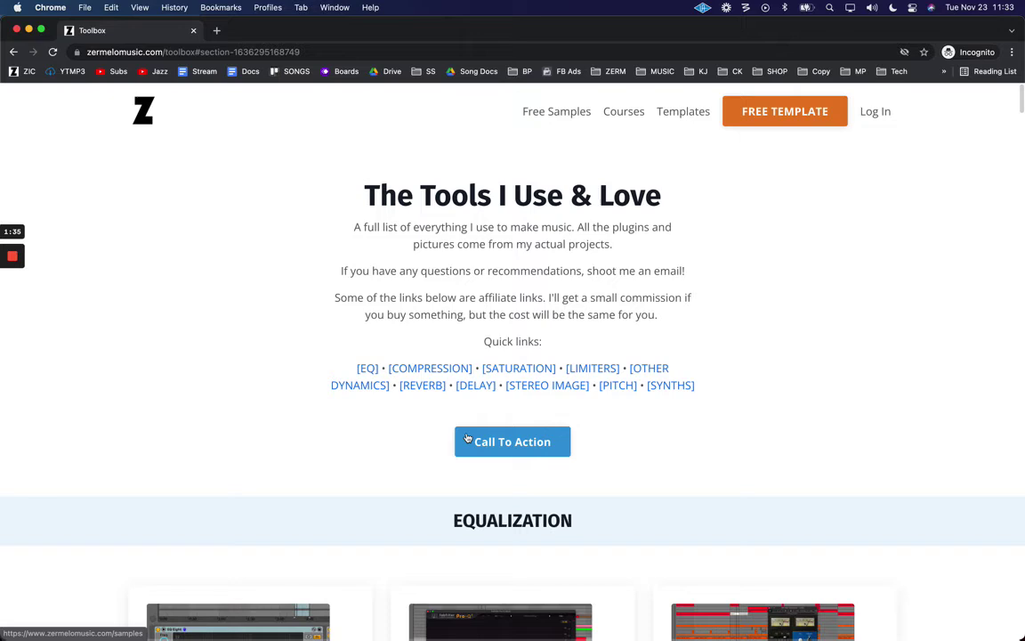
Copy the Call To Action button's link address and paste it on a new line below the URL list in TextEdit.
{"action": "right_click", "coordinate": [519, 441]}
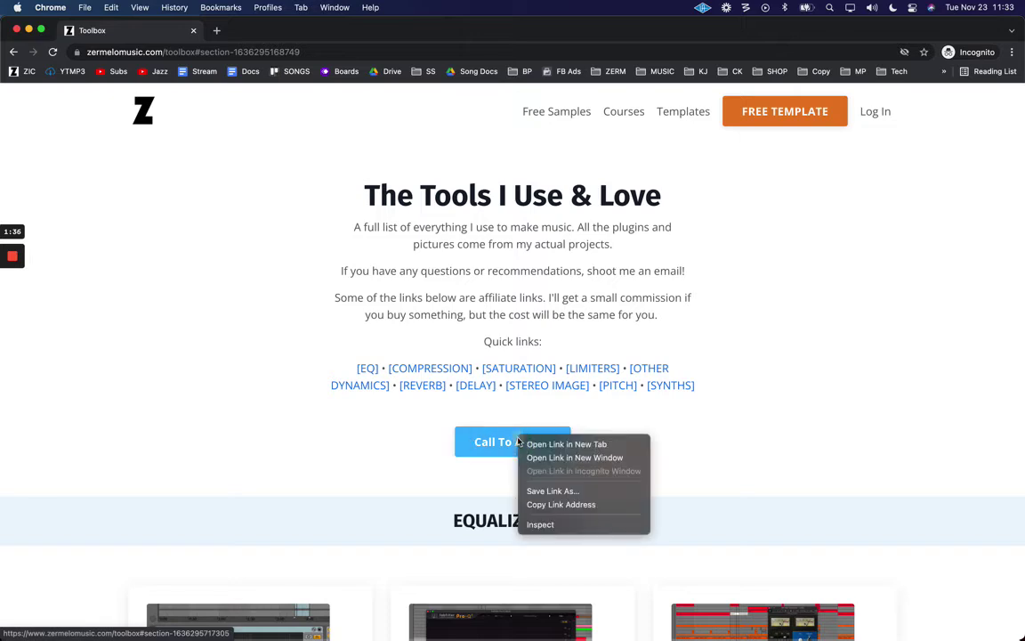
{"action": "left_click", "coordinate": [570, 505]}
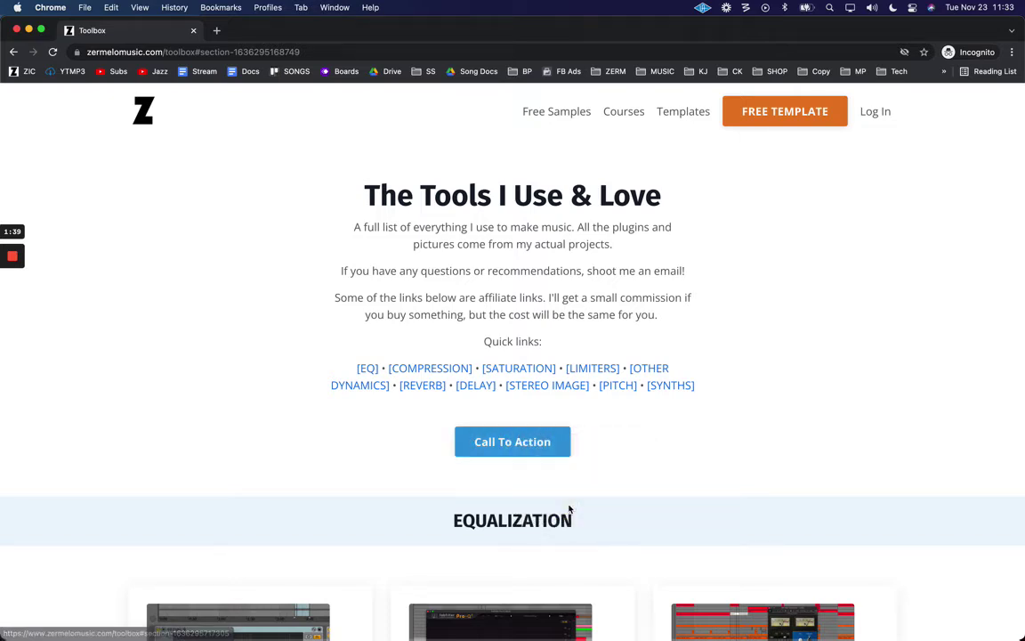
{"action": "key", "text": "super+Tab"}
{"action": "left_click", "coordinate": [487, 369]}
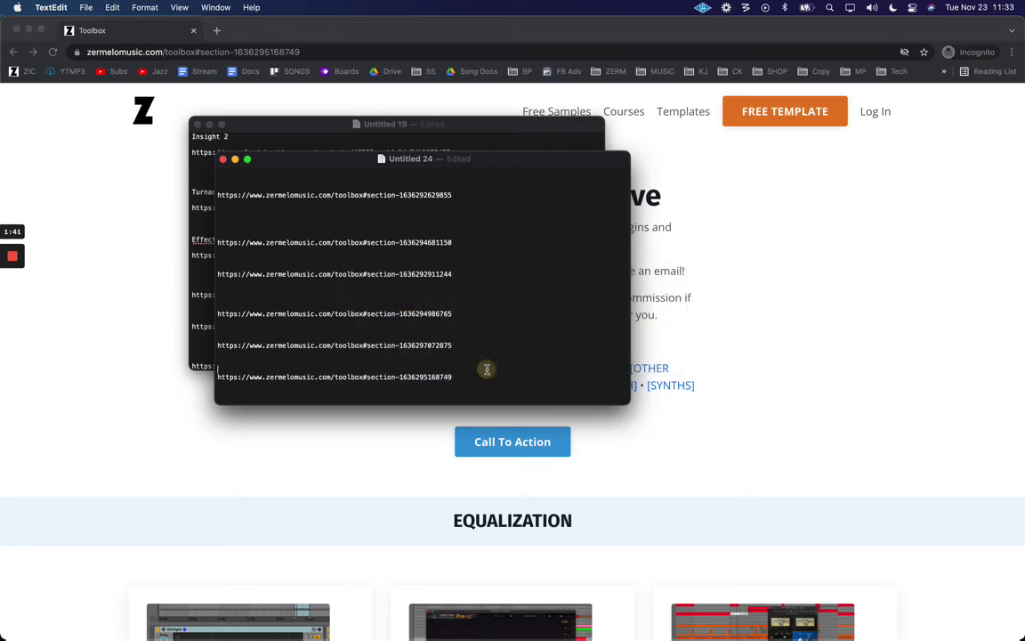
{"action": "key", "text": "Return"}
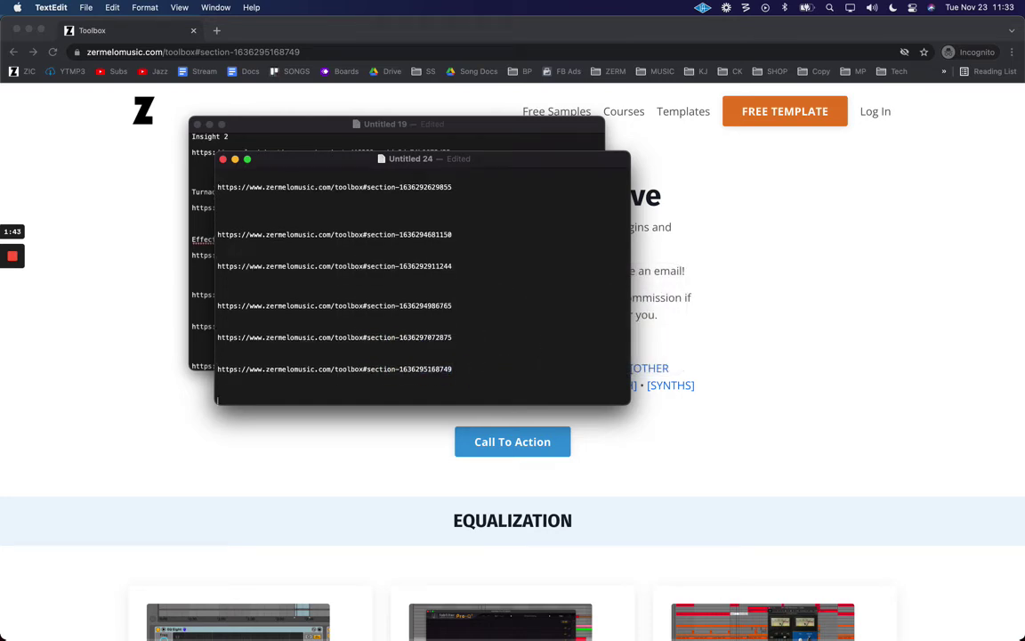
{"action": "key", "text": "super+v"}
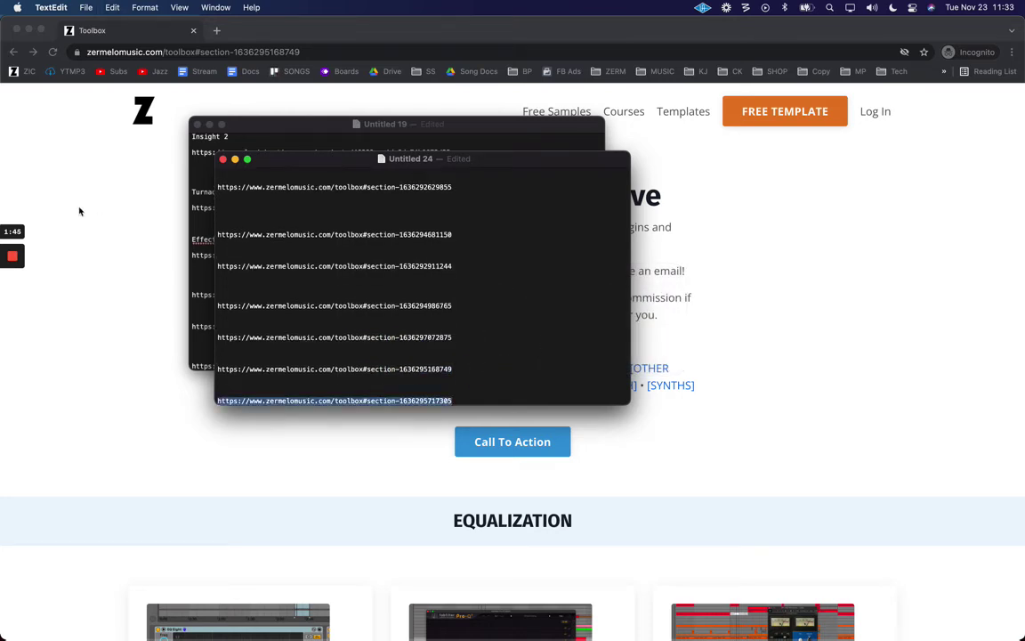
Switch back to the Kajabi theme editor, open the headline text block in fullscreen and append "• [ANALYZRS]" to the quick links.
{"action": "left_click", "coordinate": [94, 245]}
{"action": "key", "text": "super+grave"}
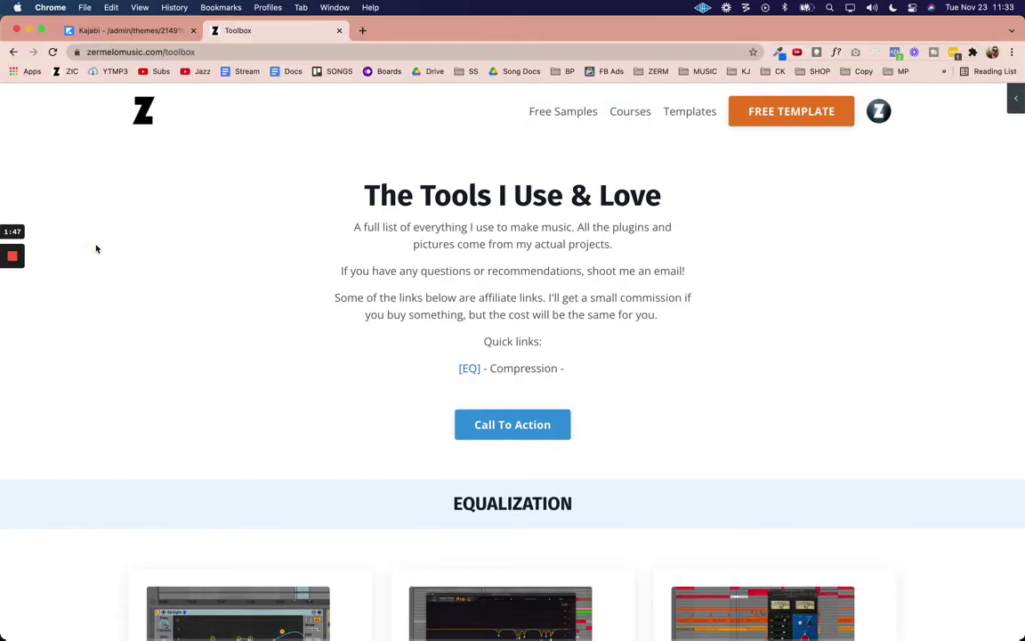
{"action": "left_click", "coordinate": [247, 299]}
{"action": "left_click", "coordinate": [125, 30]}
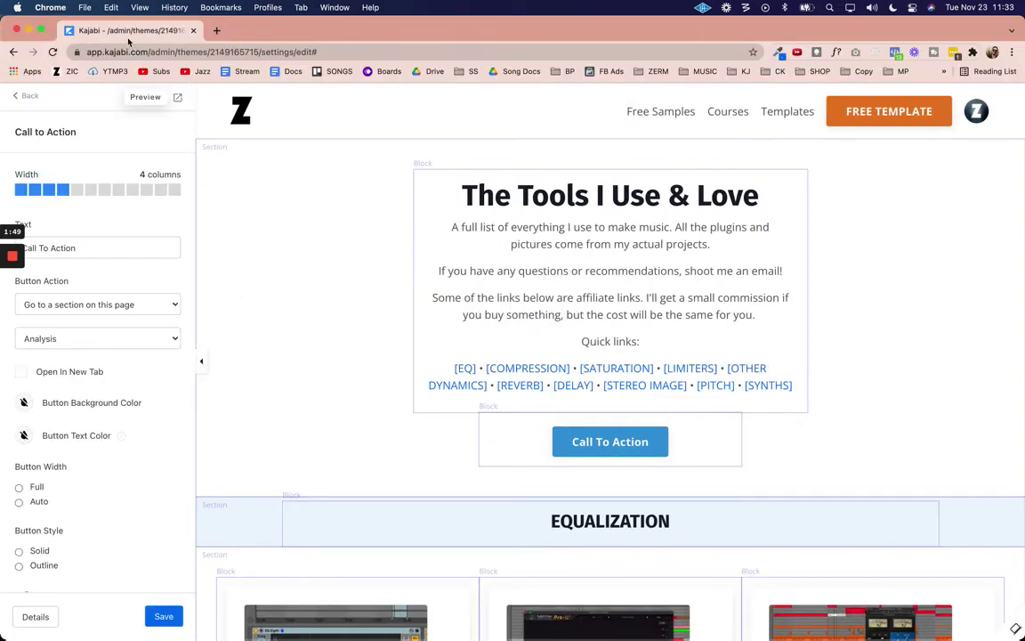
{"action": "left_click", "coordinate": [532, 314]}
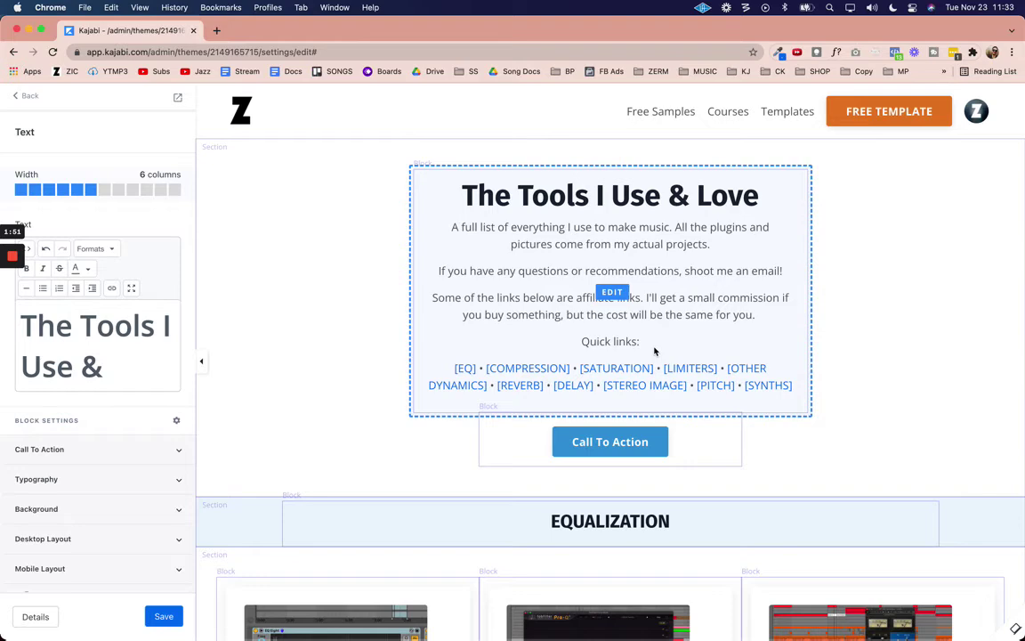
{"action": "left_click", "coordinate": [130, 290]}
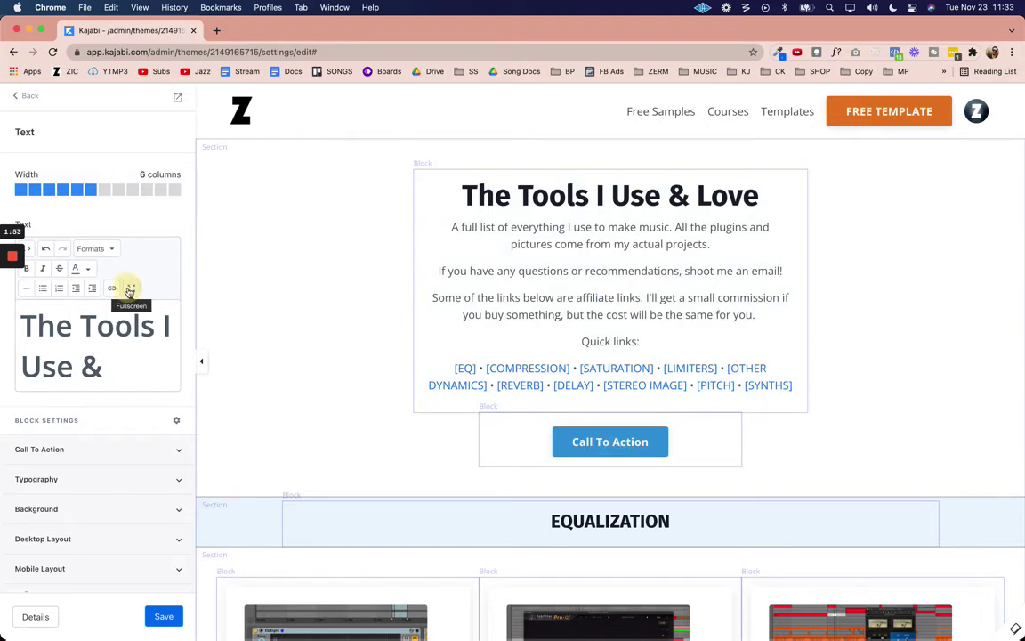
{"action": "left_click", "coordinate": [129, 290]}
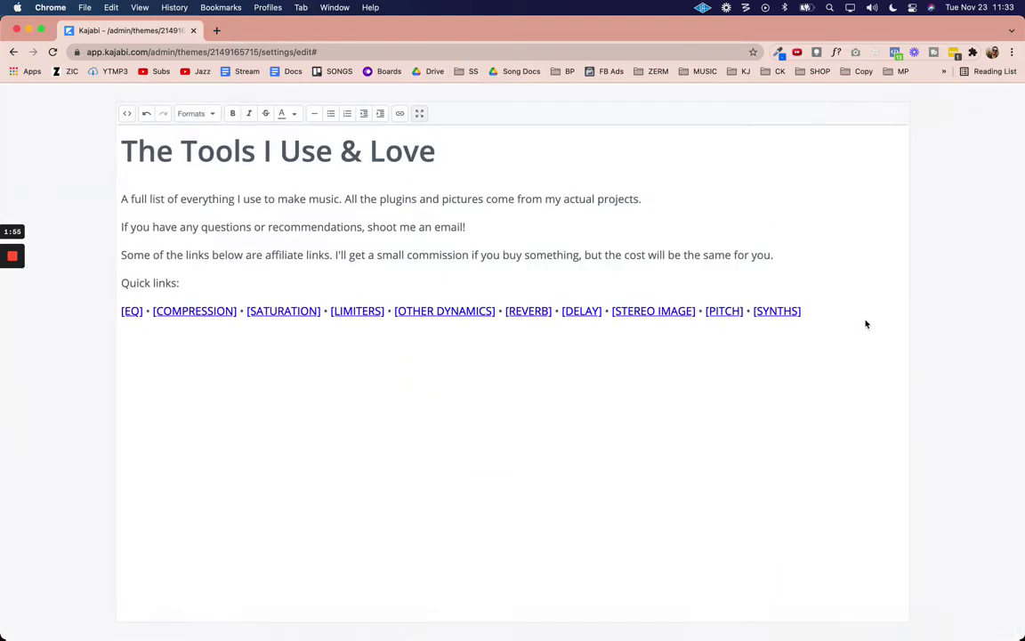
{"action": "left_click", "coordinate": [819, 311]}
{"action": "type", "text": "• [ANALYZRS"}
{"action": "key", "text": "alt+shift+Left"}
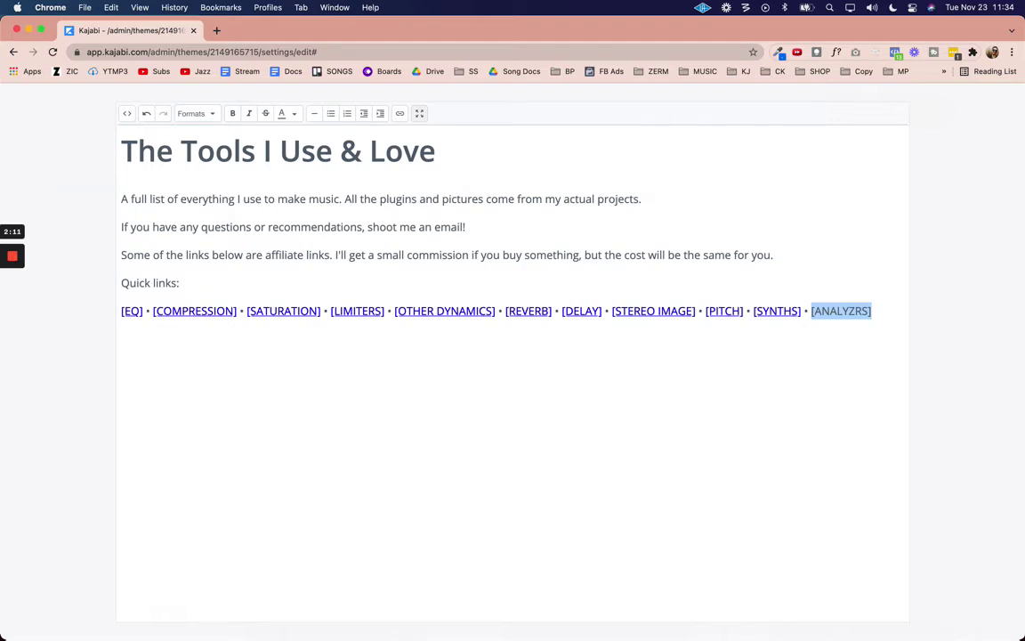
{"action": "key", "text": "super+k"}
{"action": "key", "text": "super+v"}
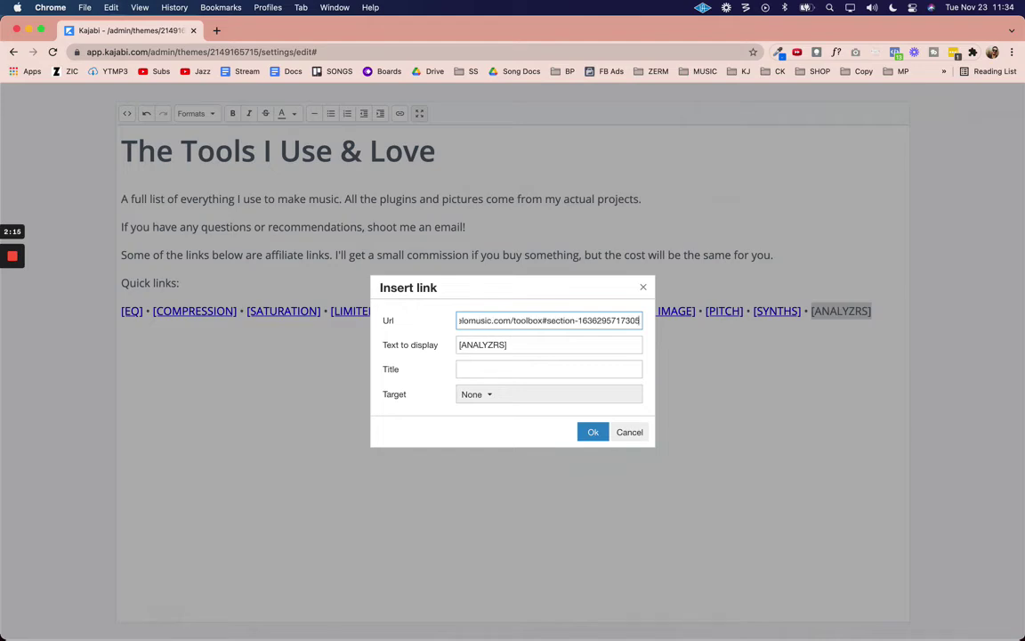
{"action": "key", "text": "super+Left"}
{"action": "key", "text": "super+Right"}
{"action": "left_click", "coordinate": [593, 432]}
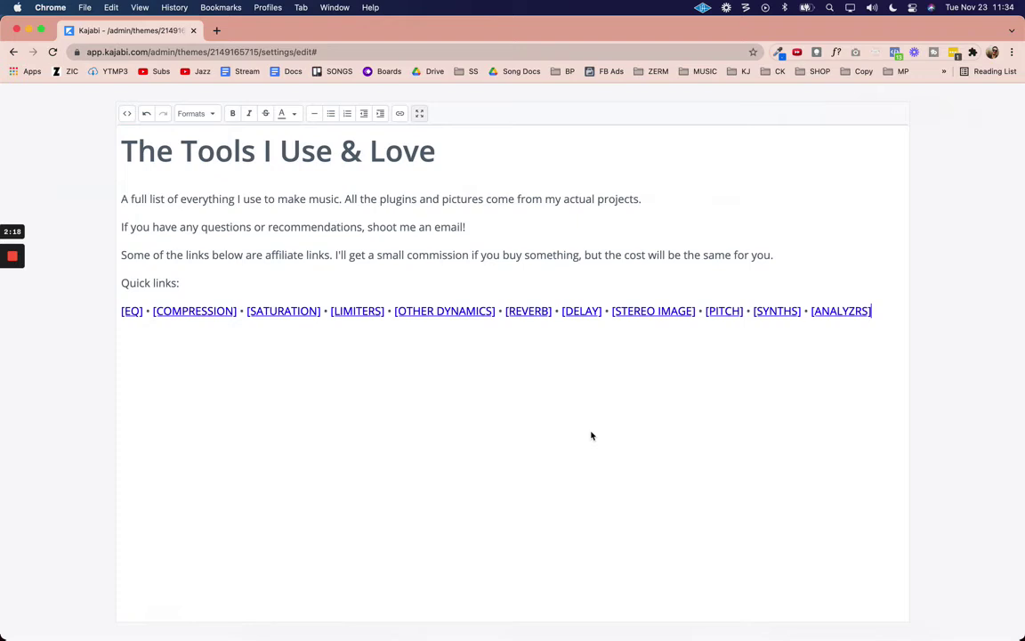
{"action": "left_click", "coordinate": [421, 113]}
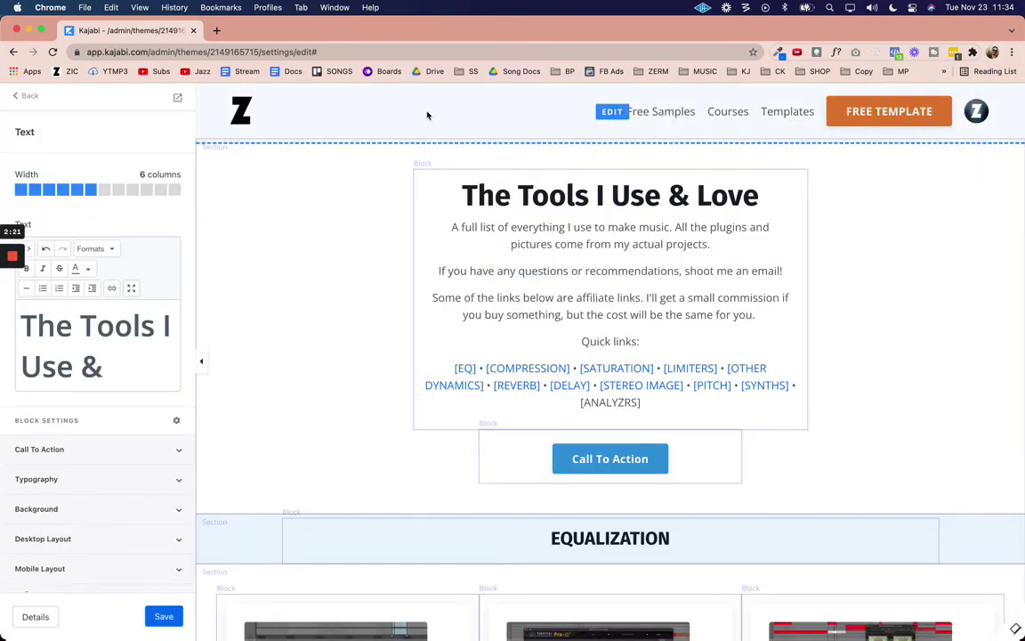
{"action": "left_click", "coordinate": [164, 617]}
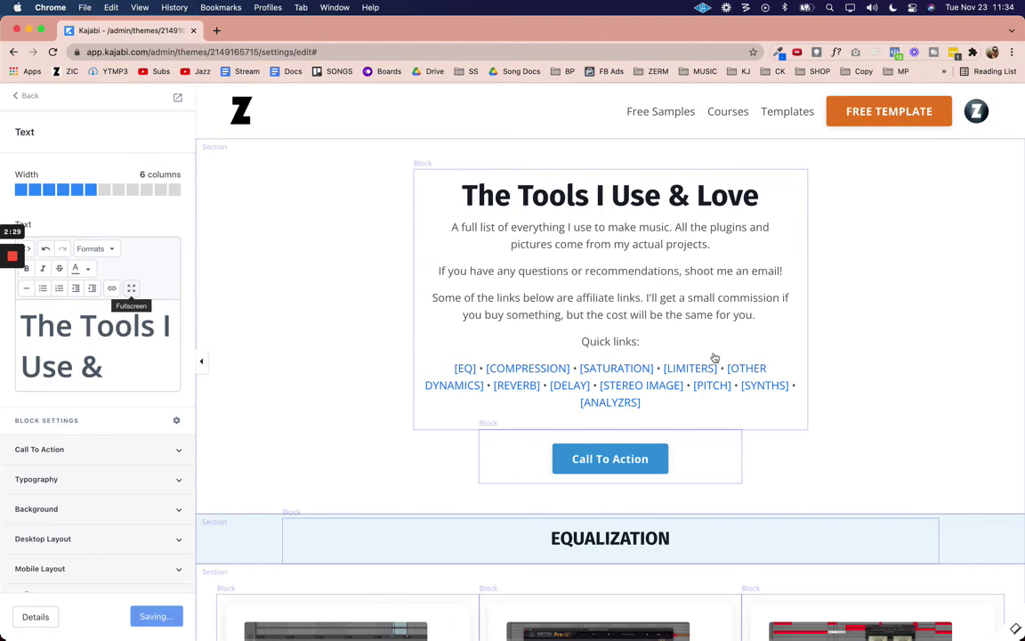
Correct the [ANALYZRS] quick link text to [ANALYZERS] in the fullscreen editor, exit fullscreen and save the page.
{"action": "left_click", "coordinate": [860, 312]}
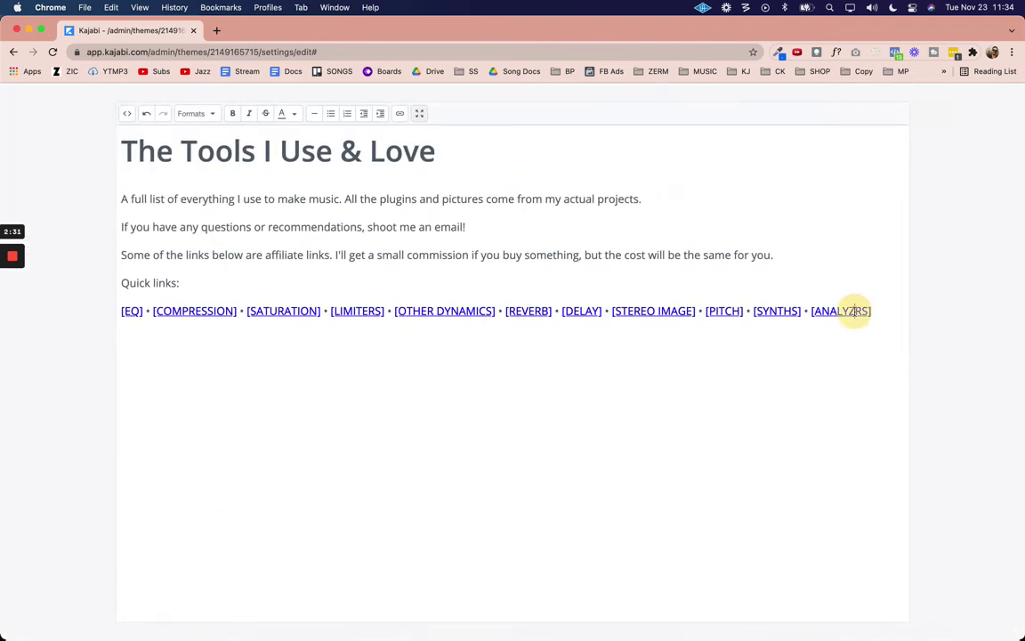
{"action": "type", "text": "E"}
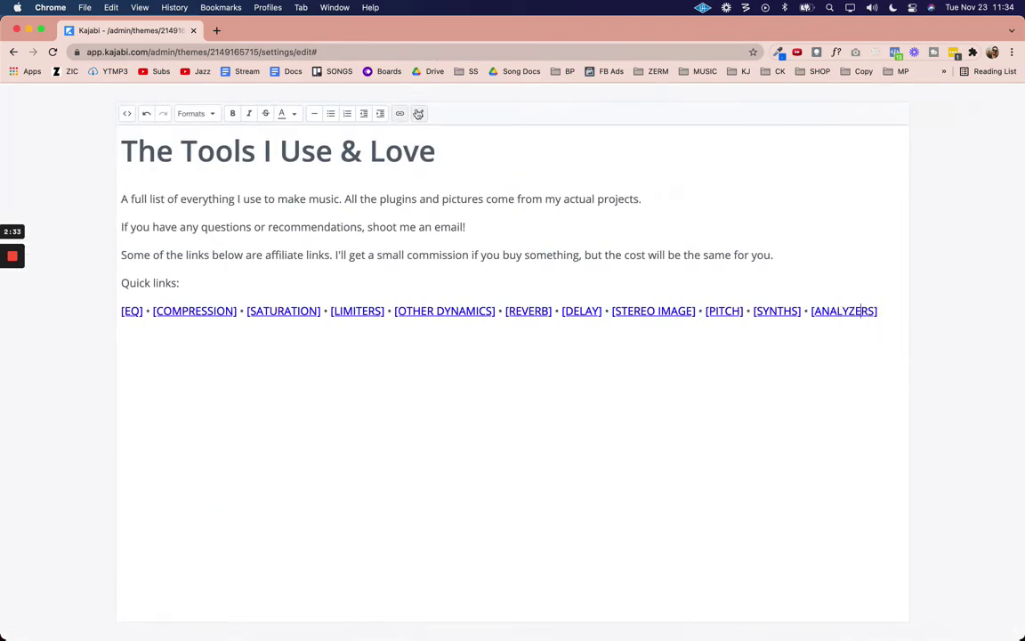
{"action": "left_click", "coordinate": [419, 114]}
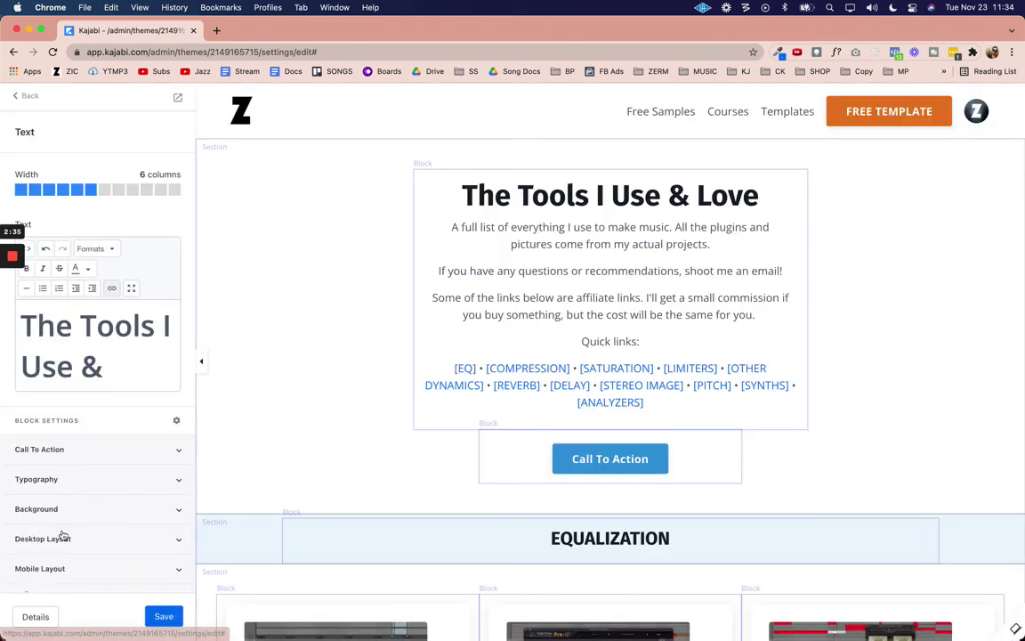
{"action": "left_click", "coordinate": [163, 616]}
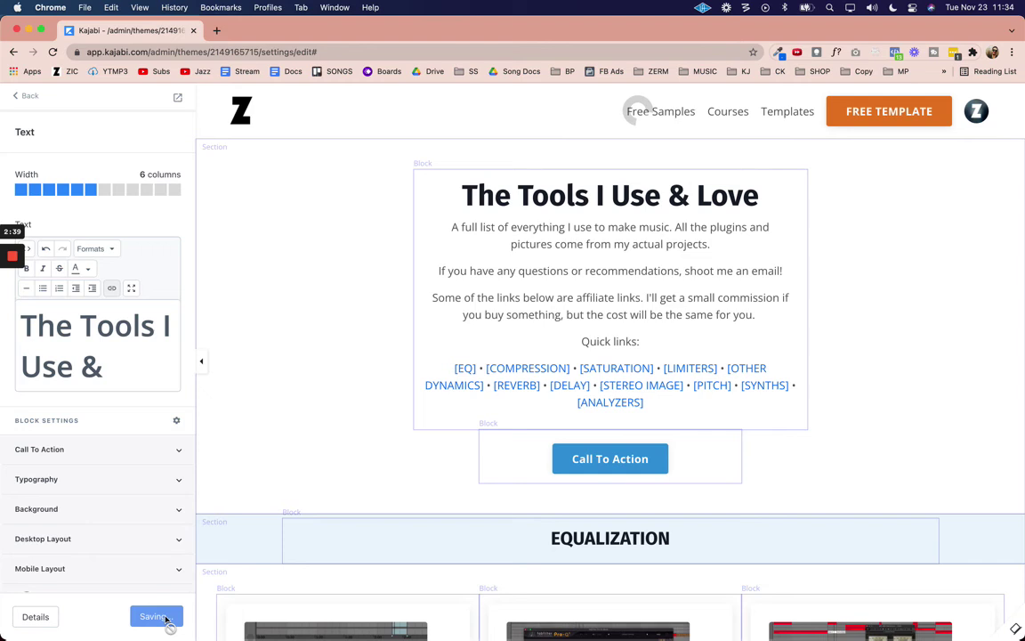
Switch to the published Toolbox page in the incognito window, reload it and test the [ANALYZERS] quick link.
{"action": "key", "text": "super+grave"}
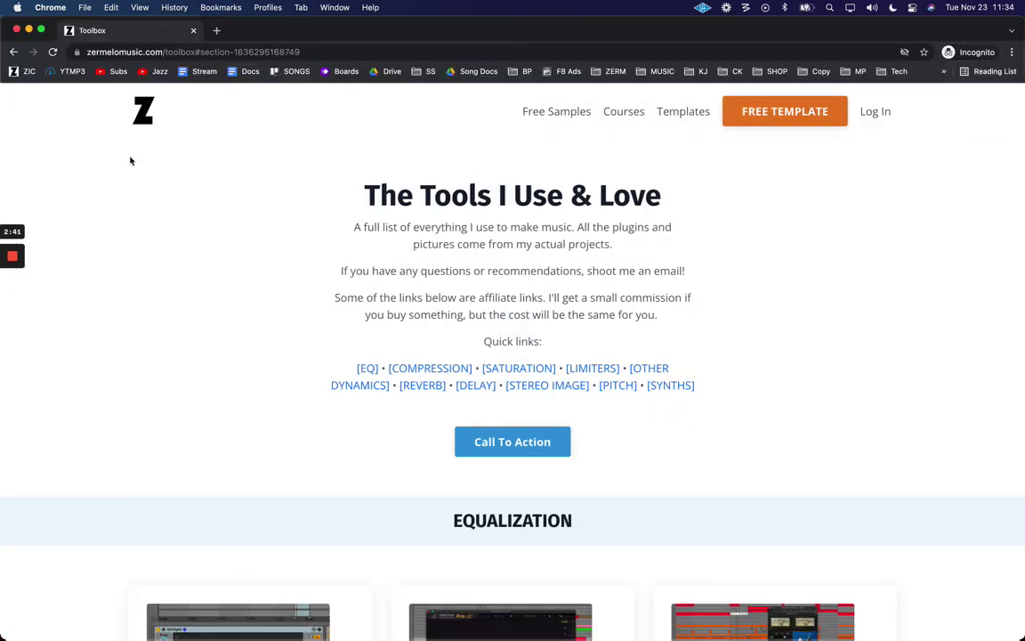
{"action": "left_click", "coordinate": [190, 223]}
{"action": "key", "text": "super+r"}
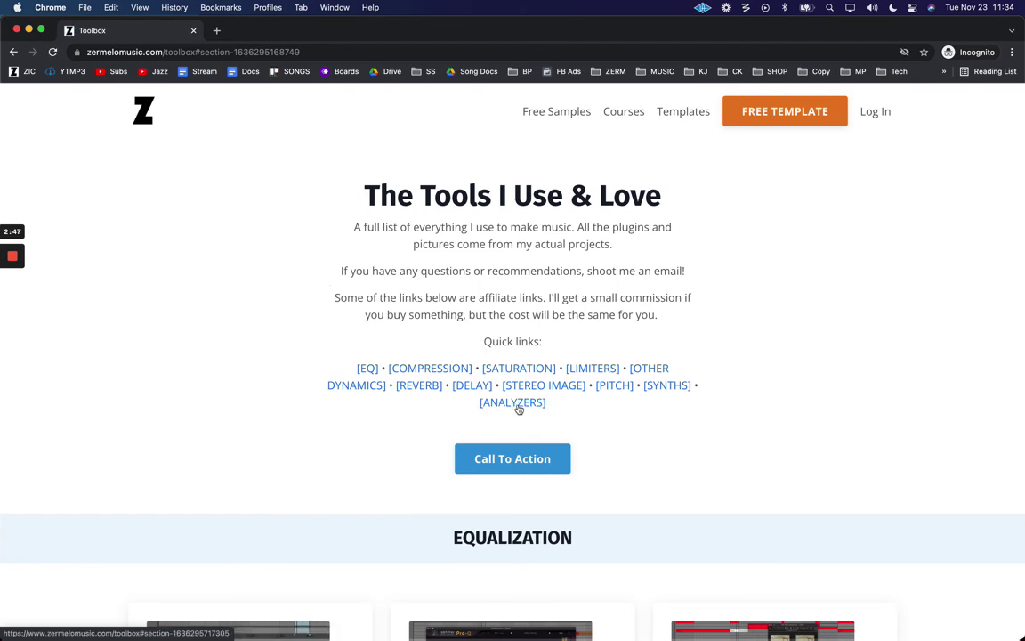
{"action": "left_click", "coordinate": [512, 405]}
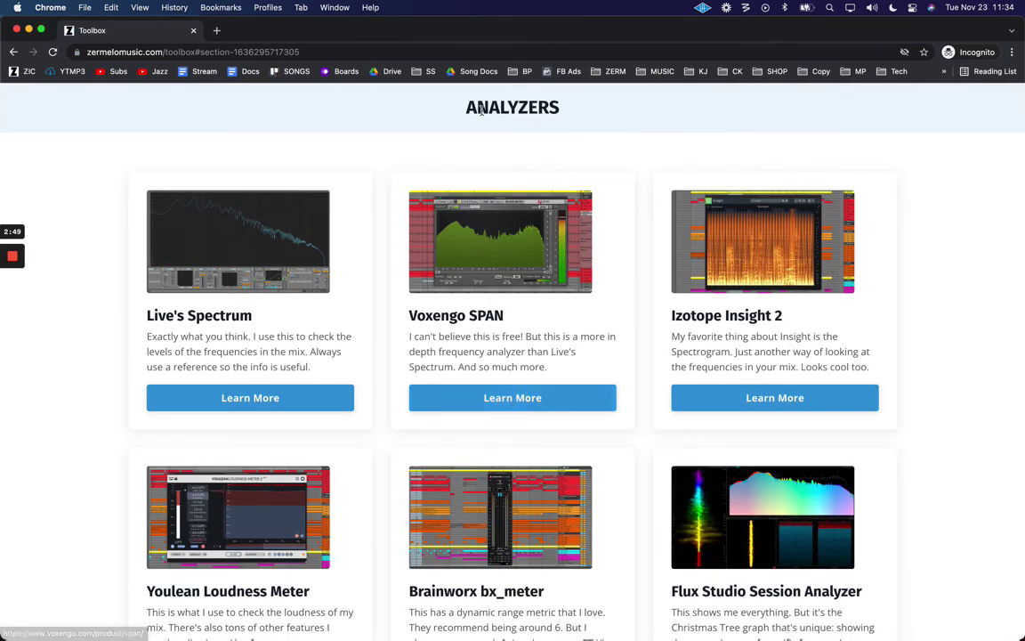